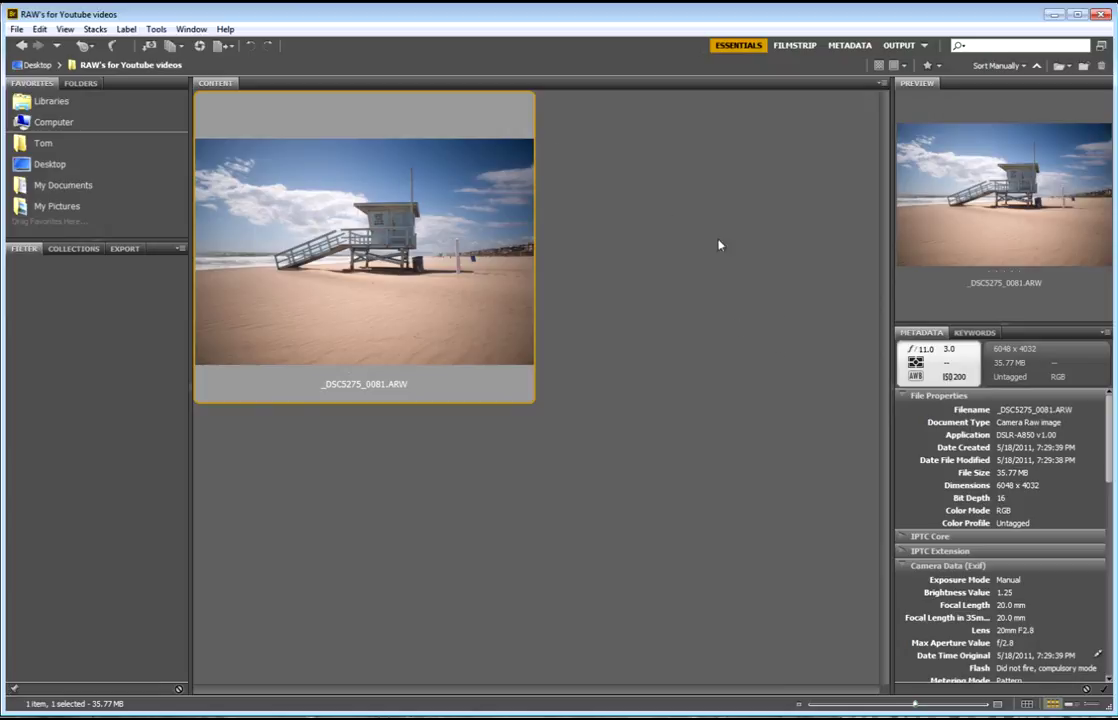
Step: Open the selected beach photo in Camera Raw and straighten it along the sea horizon
left_click(200, 47)
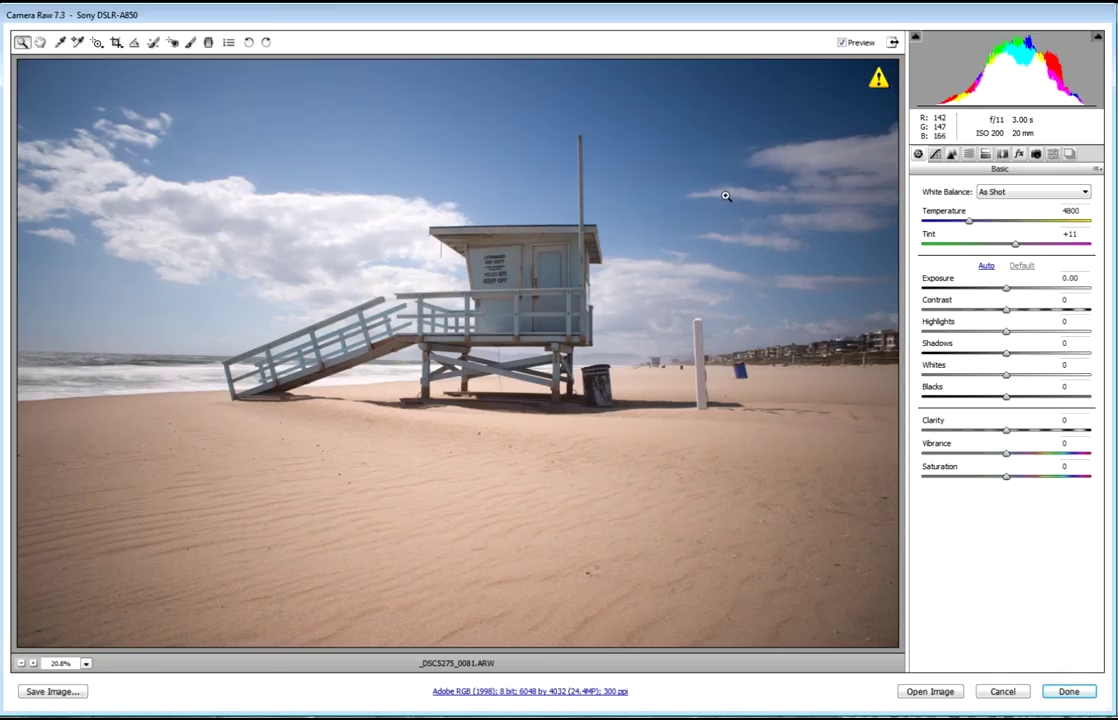
left_click(134, 43)
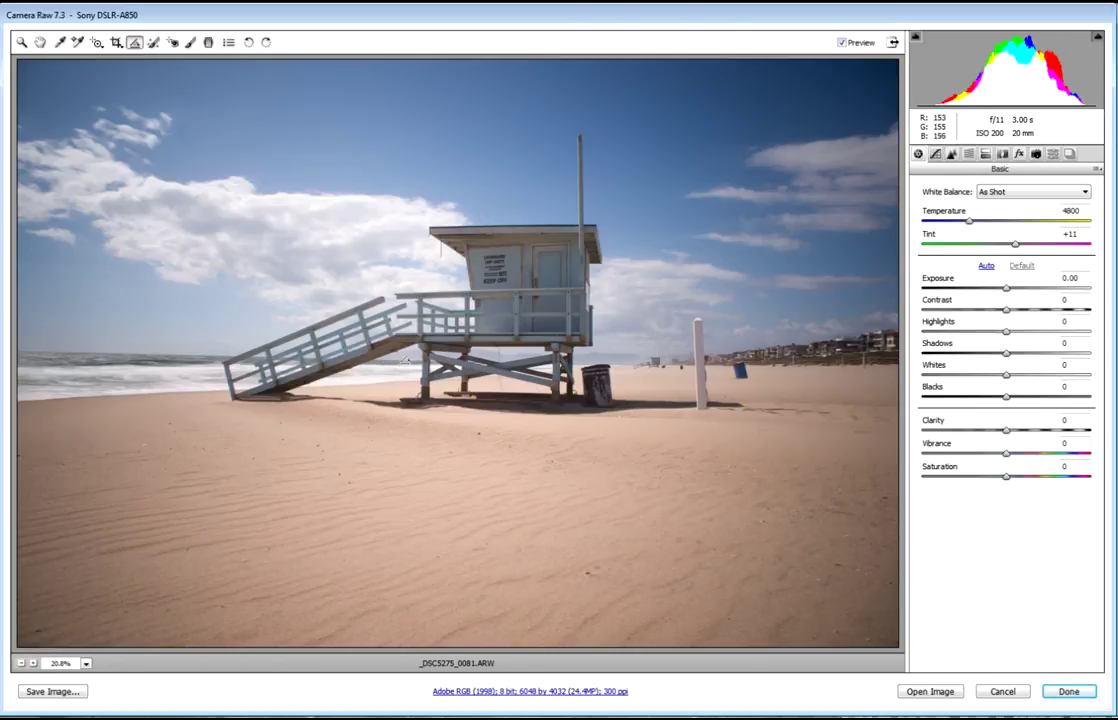
left_click_drag(412, 357, 3, 357)
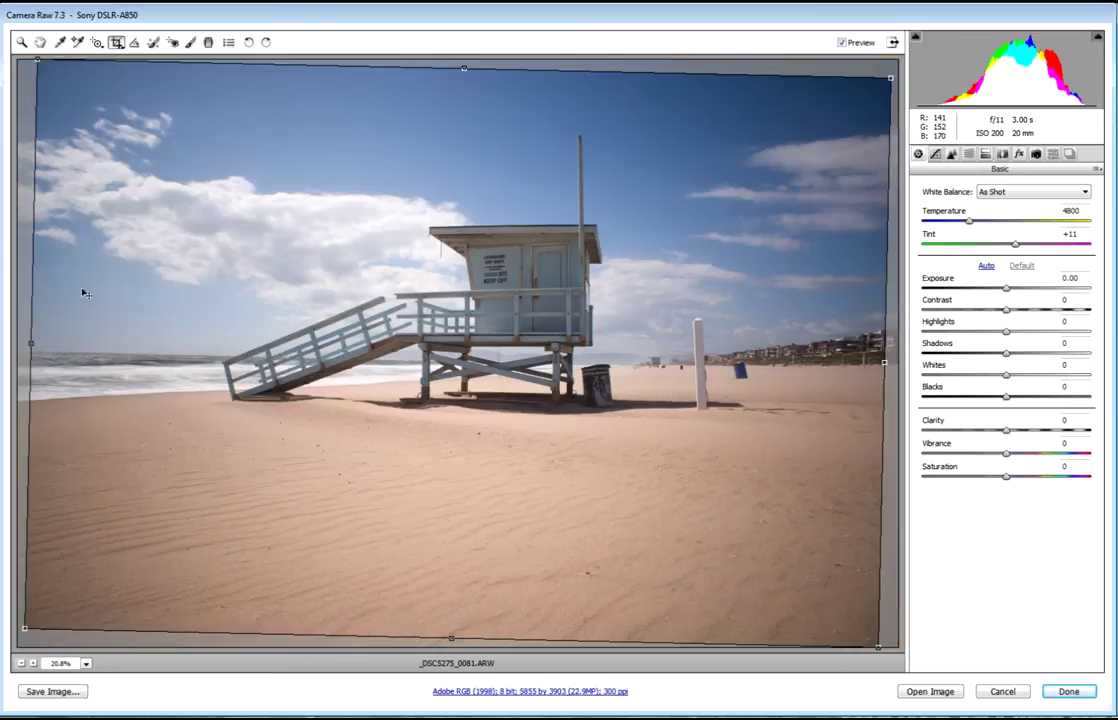
left_click(40, 43)
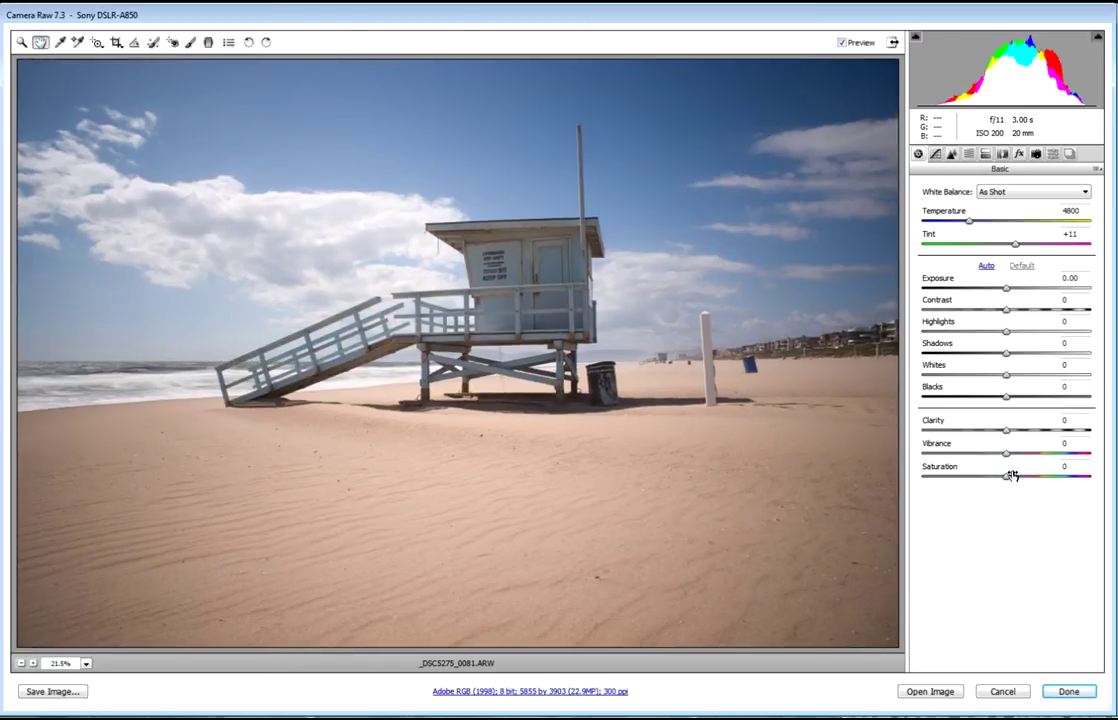
Step: Set the photo's Clarity to +23, Contrast to +26 and white balance Temperature to 4750
left_click(1026, 431)
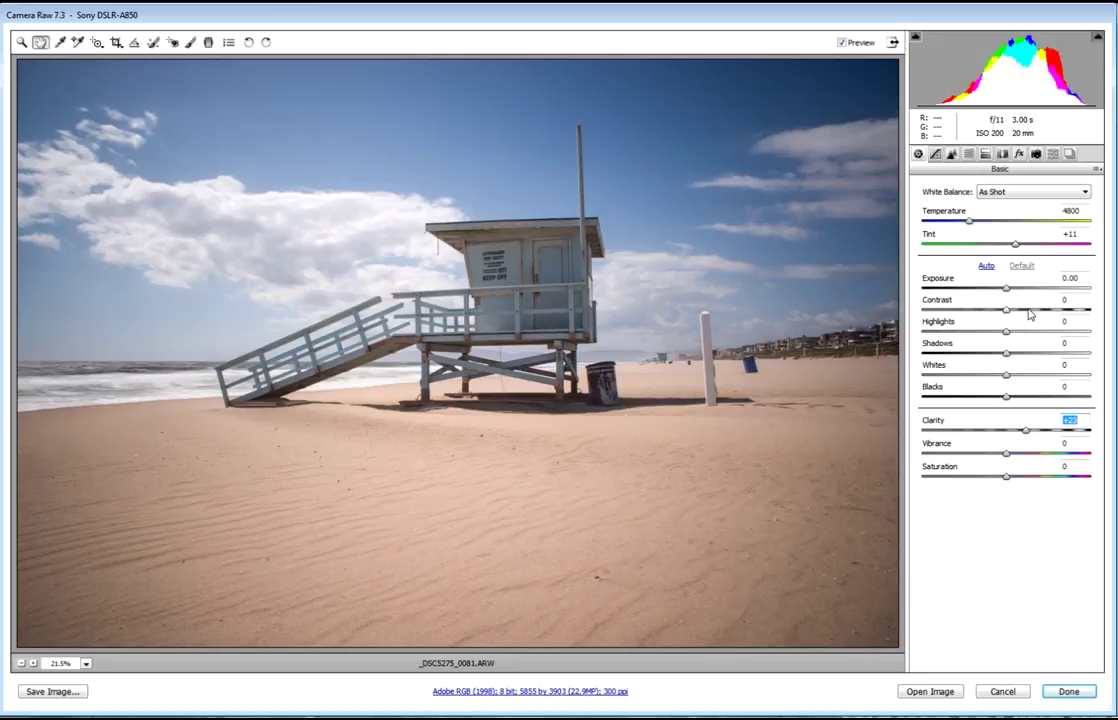
left_click(1030, 311)
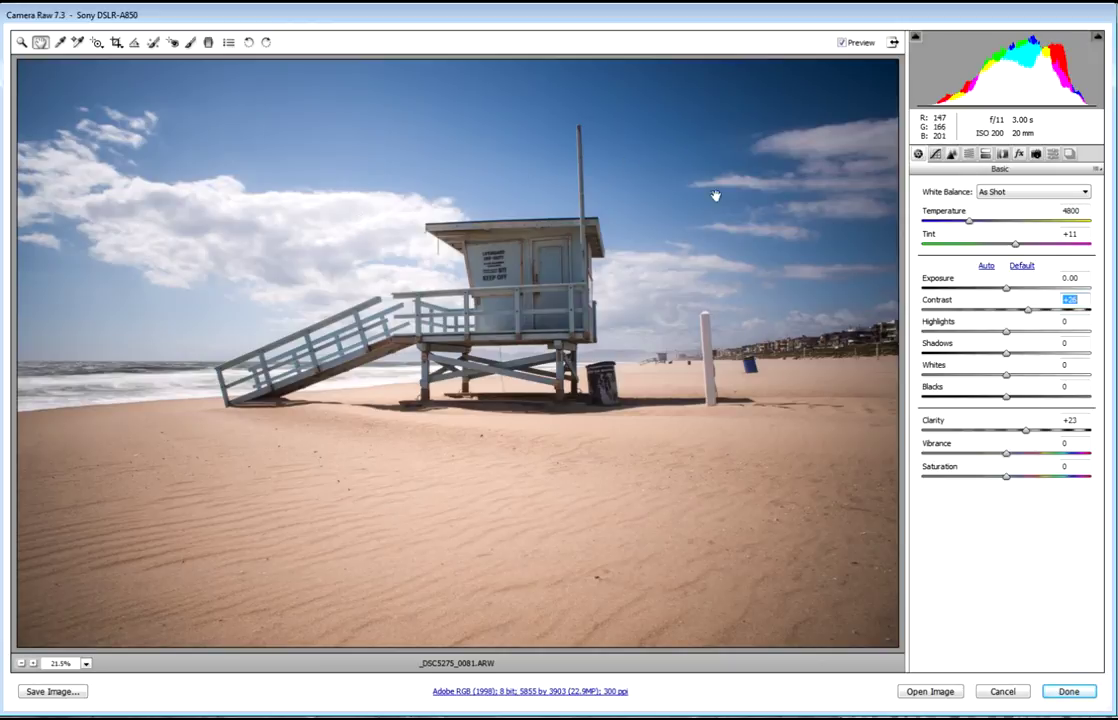
left_click_drag(968, 226, 970, 226)
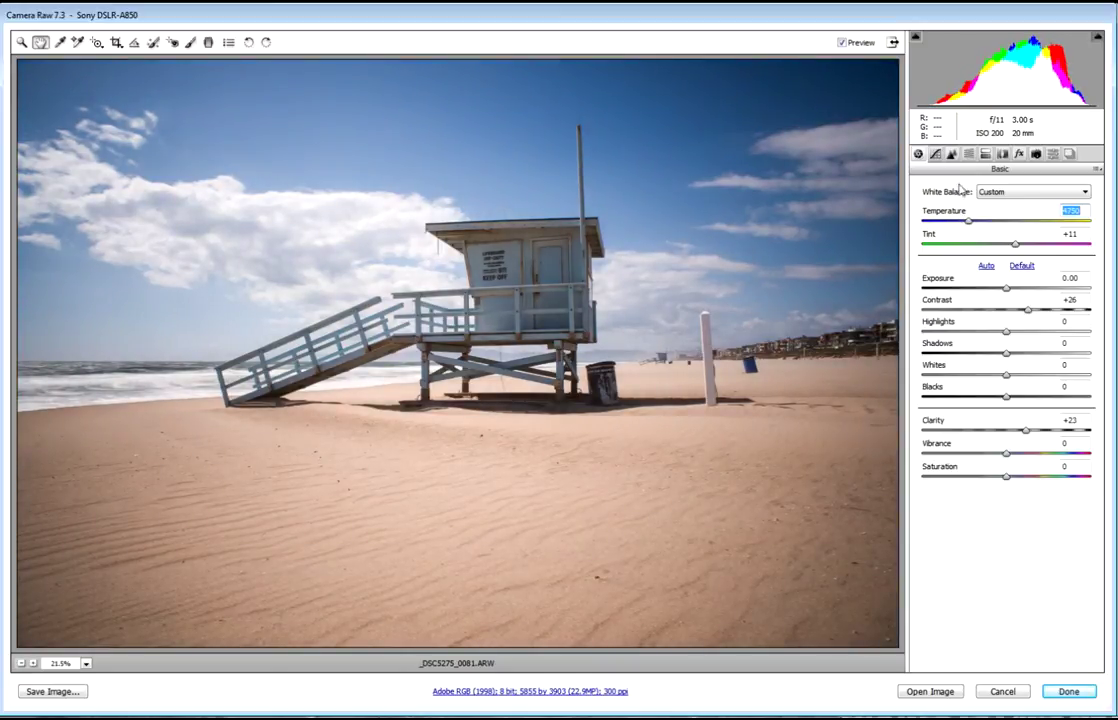
Step: Boost the sky colors by setting the HSL saturation of Aquas to +33 and Blues to +44
left_click(969, 154)
left_click(1031, 369)
left_click(1035, 346)
left_click(1043, 369)
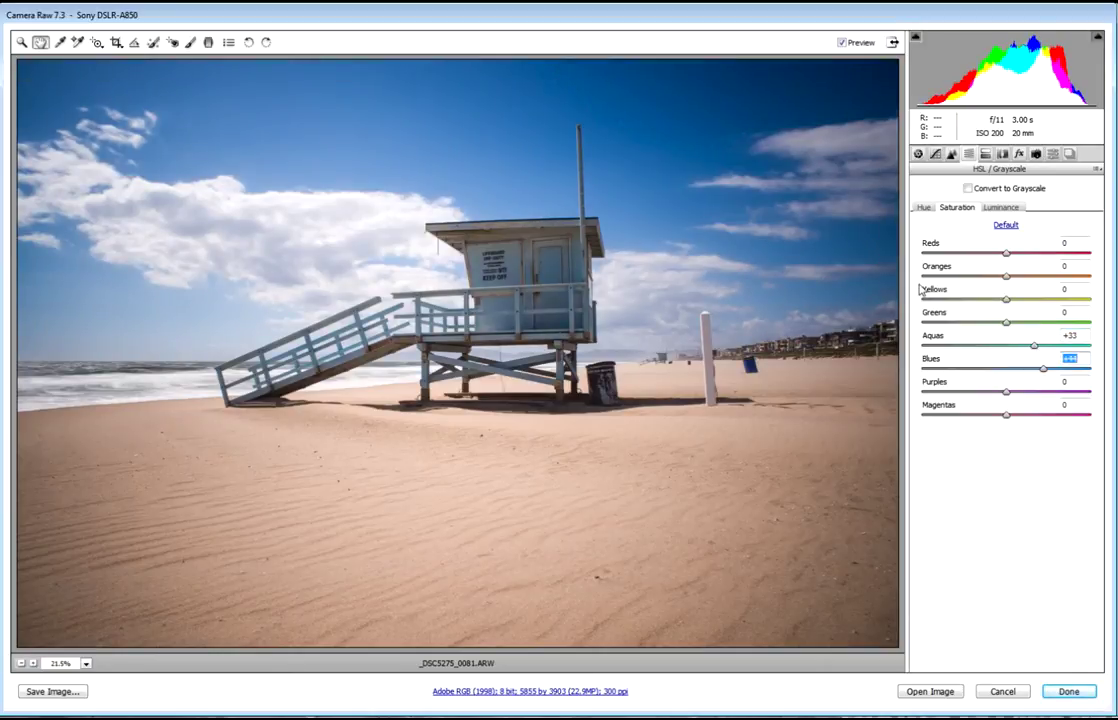
Step: Open the developed image in Photoshop and duplicate the Background layer
left_click(918, 157)
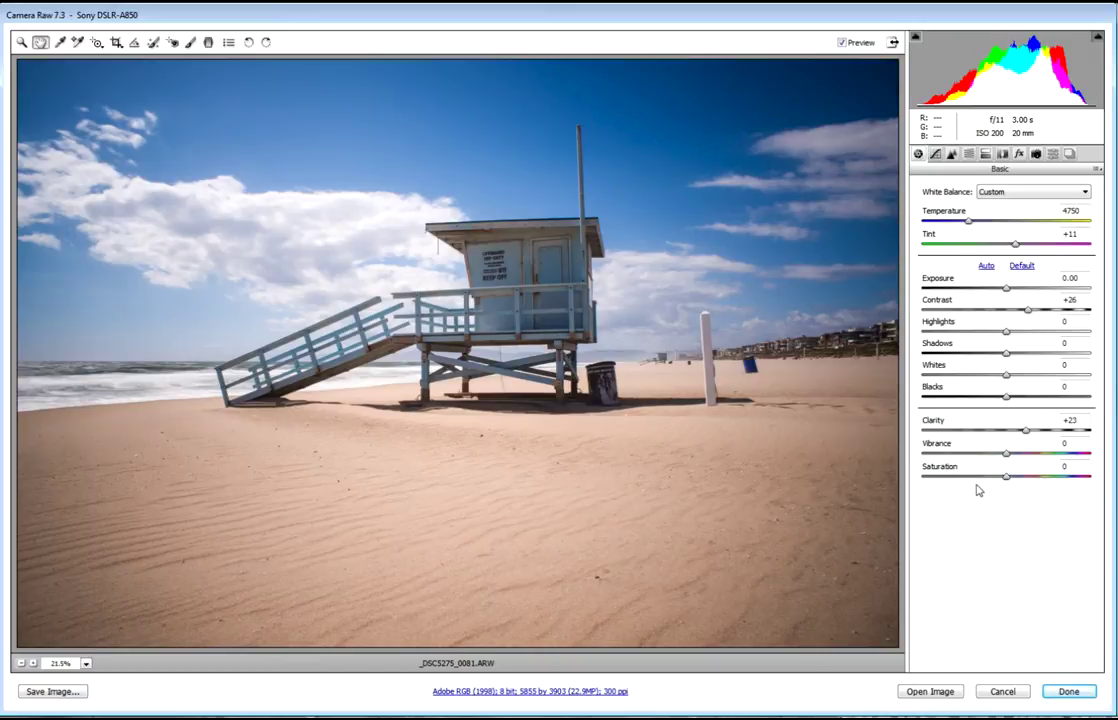
left_click(945, 691)
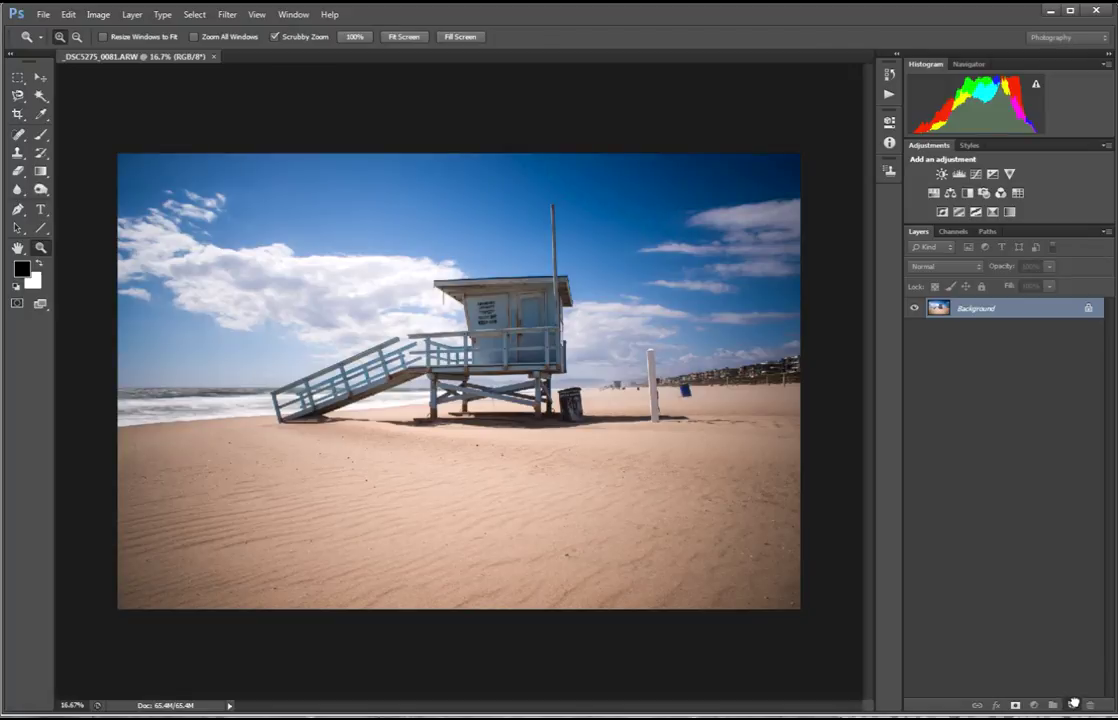
left_click_drag(1073, 704, 1073, 704)
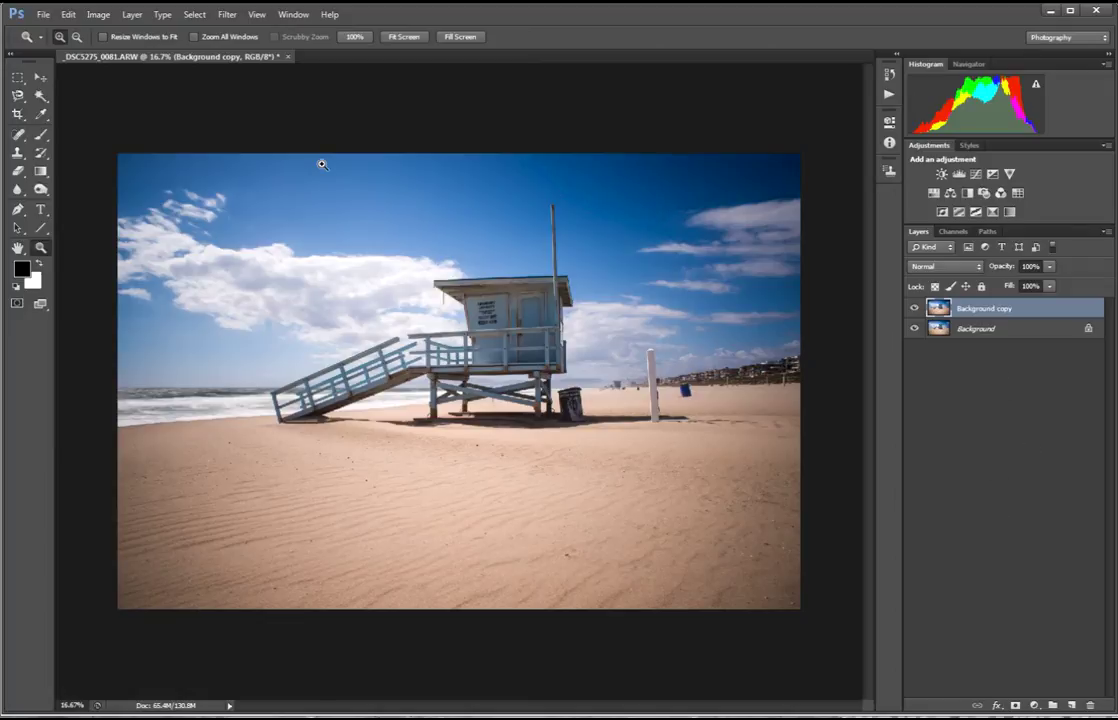
Step: Start a Black & White adjustment on the Background copy layer, with Blues at -46% and Cyans at 21% to darken the sky
left_click(99, 15)
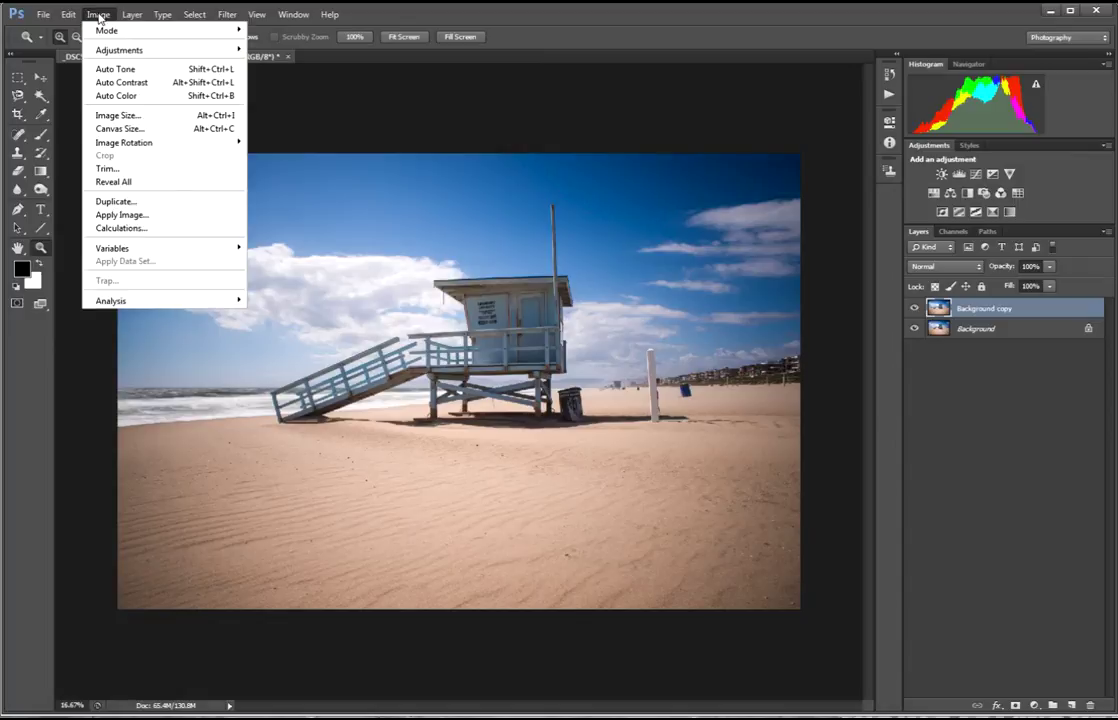
mouse_move(105, 30)
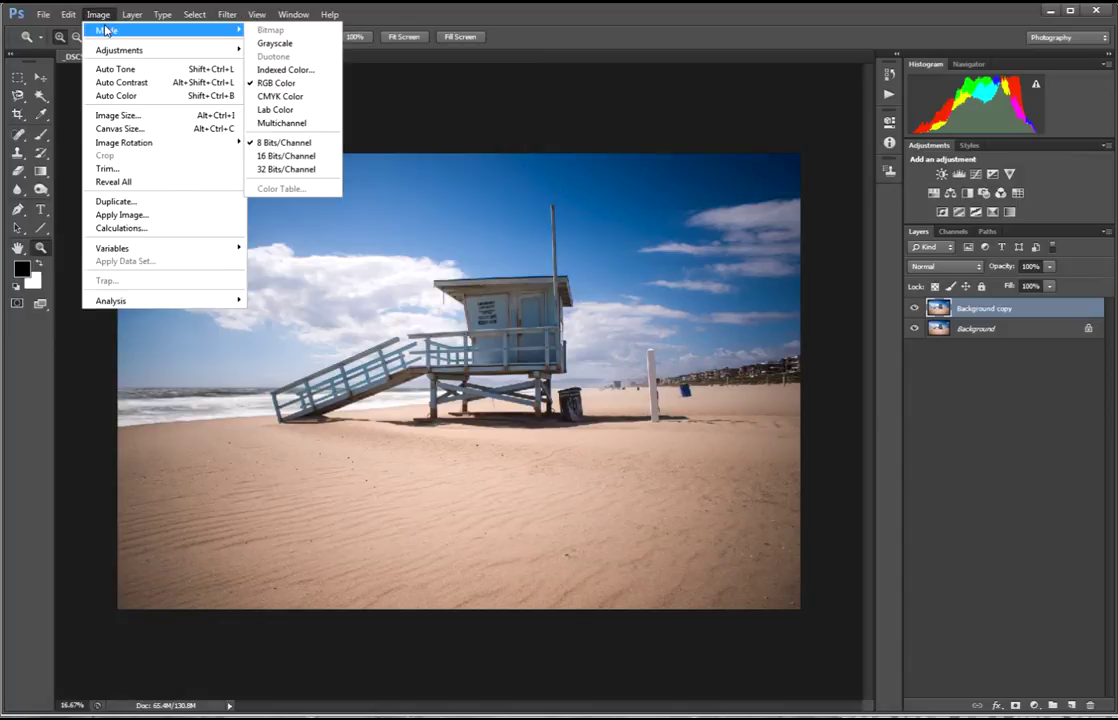
mouse_move(119, 50)
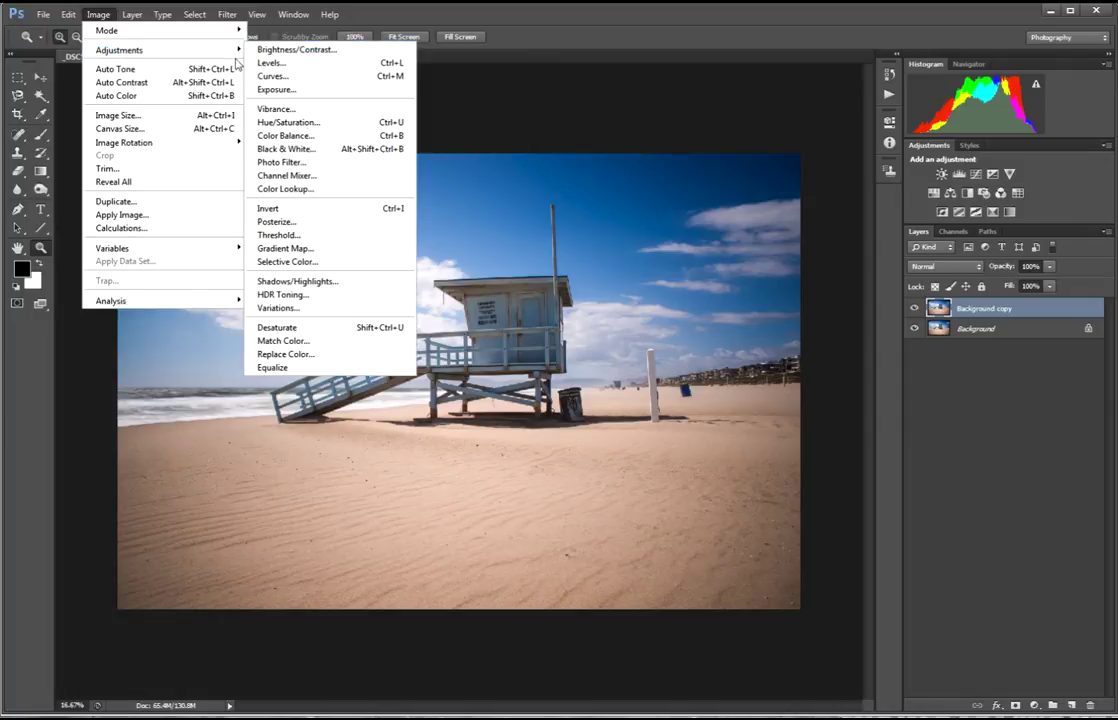
left_click(358, 150)
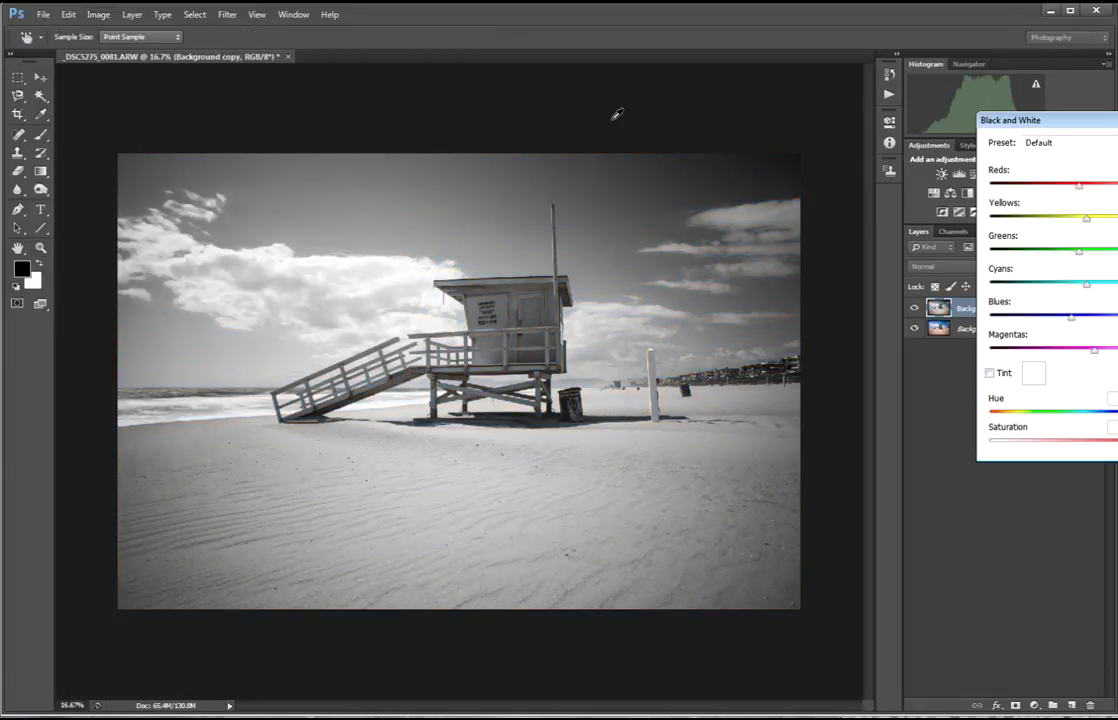
left_click_drag(1100, 131, 948, 362)
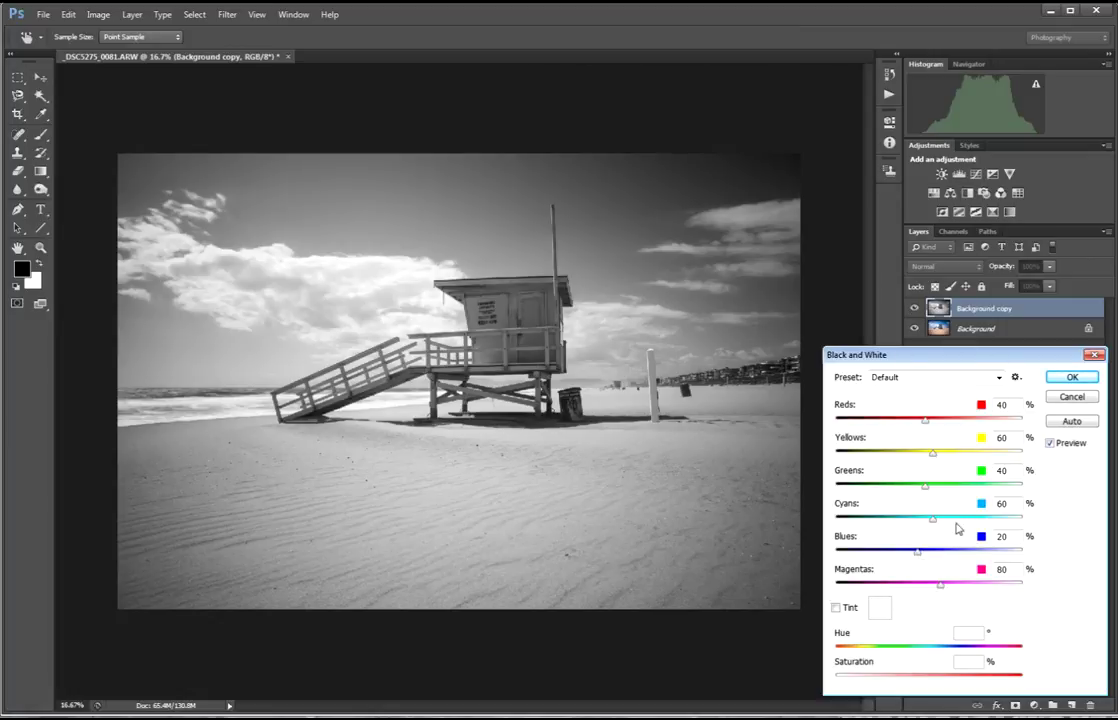
left_click_drag(919, 556, 886, 558)
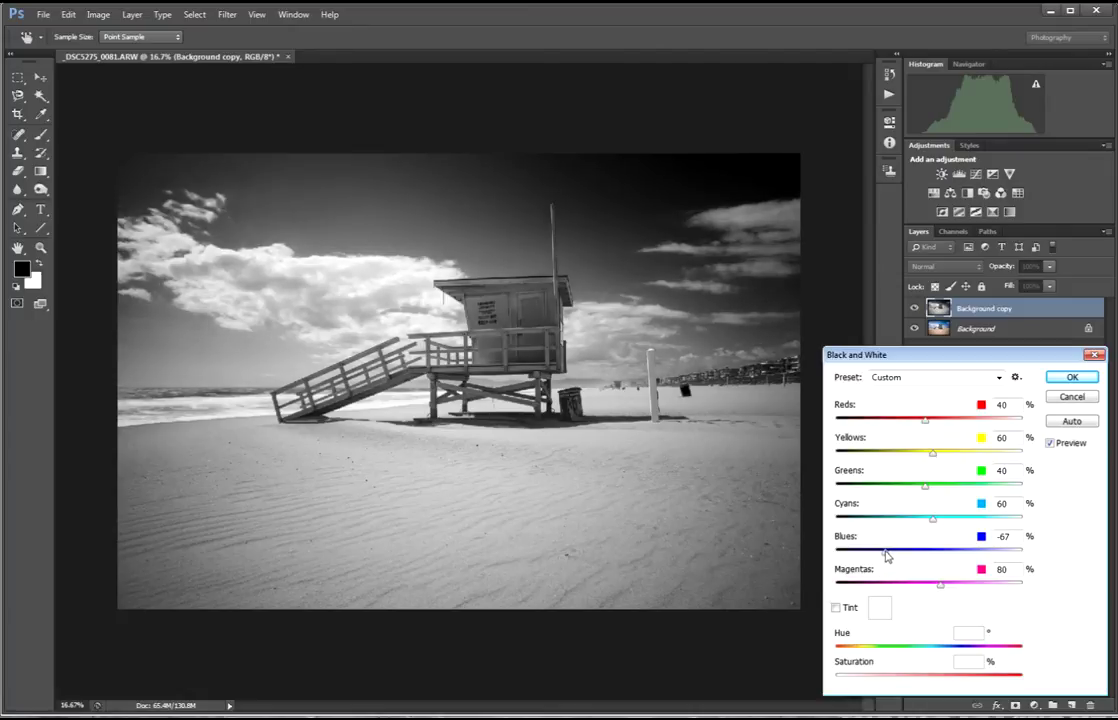
left_click_drag(886, 556, 886, 556)
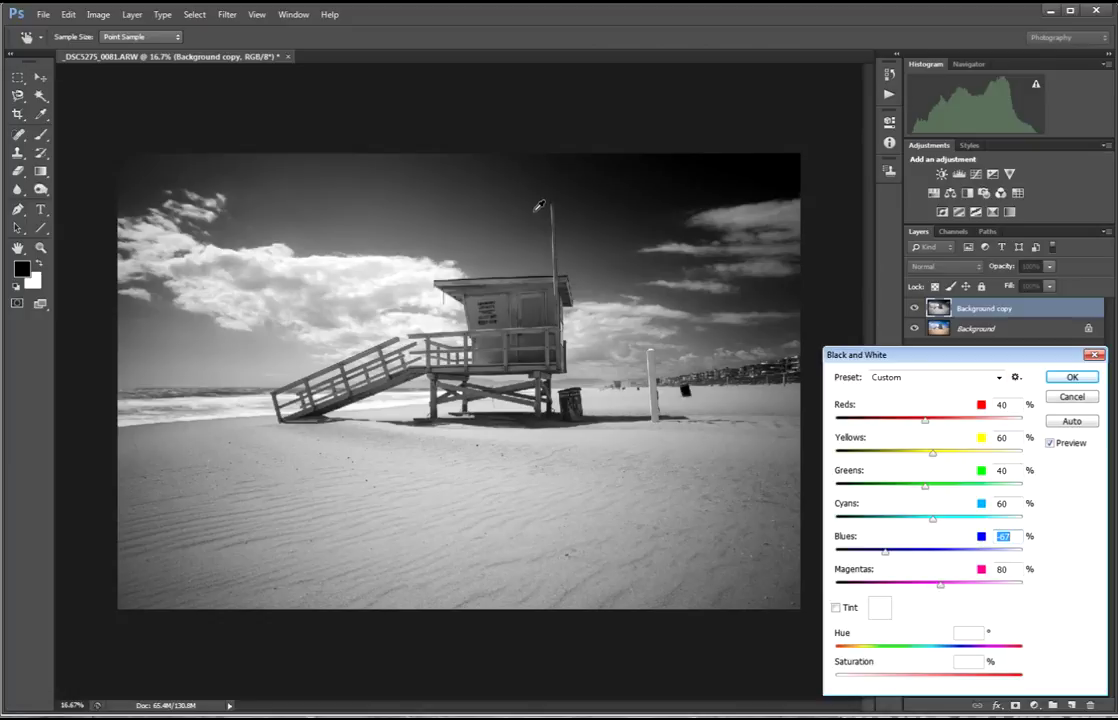
left_click_drag(885, 552, 893, 552)
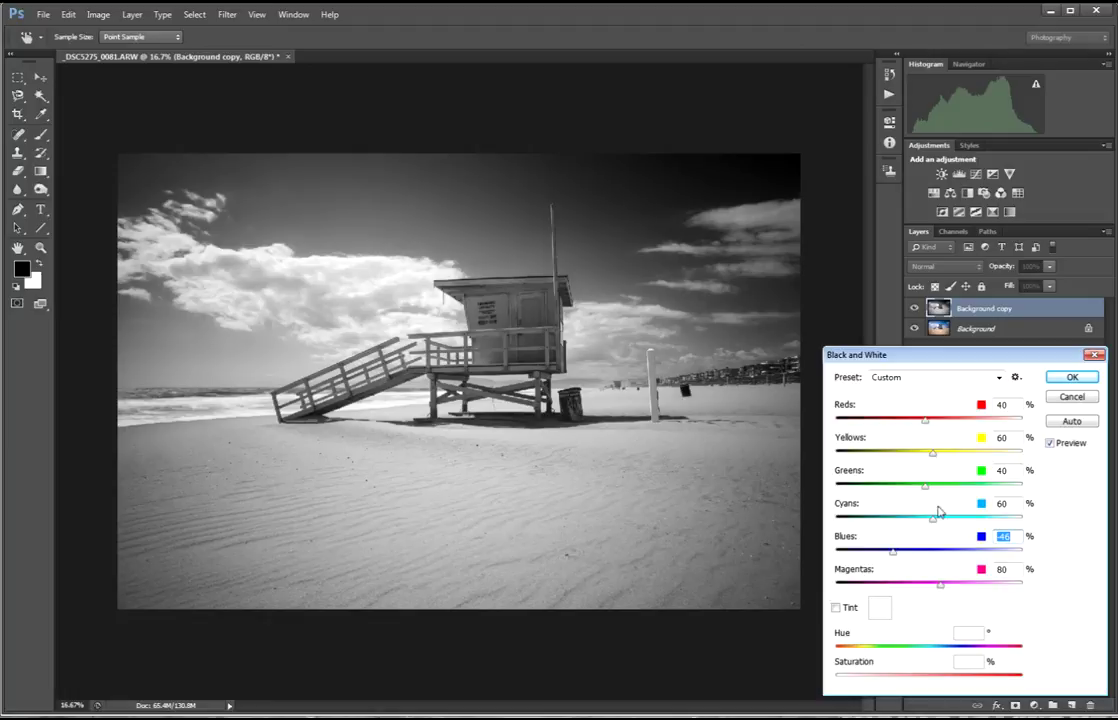
mouse_move(933, 525)
left_mouse_down()
mouse_move(907, 524)
mouse_move(921, 520)
left_mouse_up()
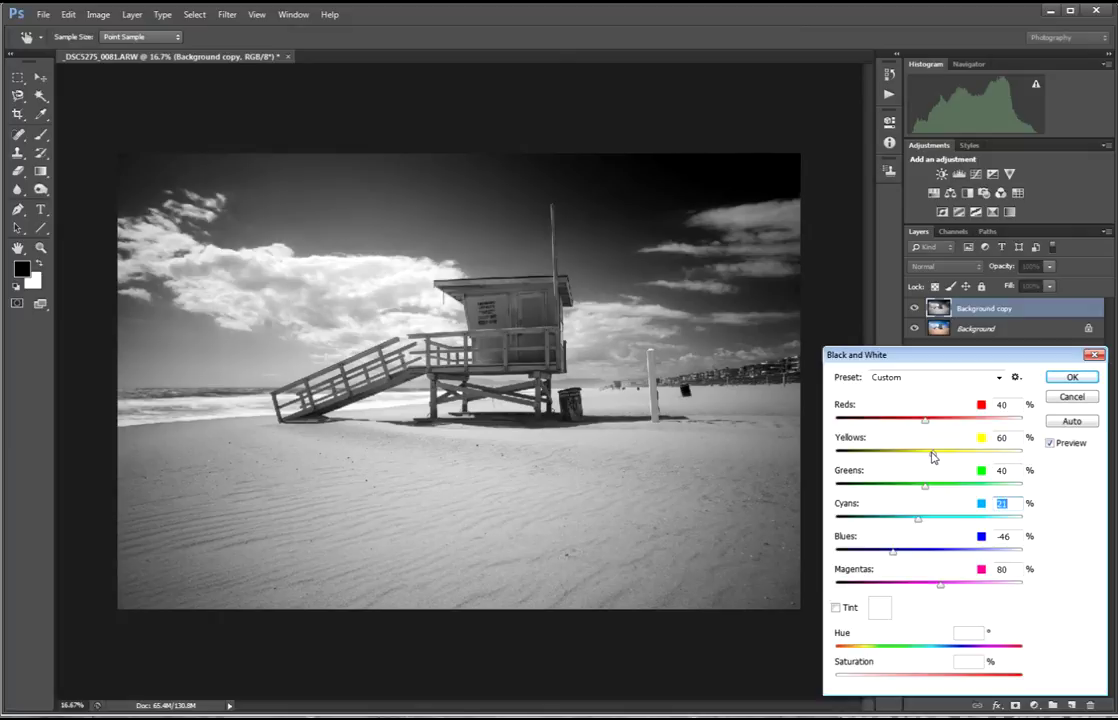
Step: Brighten the sand in the conversion with Yellows at 152% and Reds at 92%, and set Greens to 64% and Magentas to 113%
left_click_drag(931, 456, 967, 456)
left_click(968, 456)
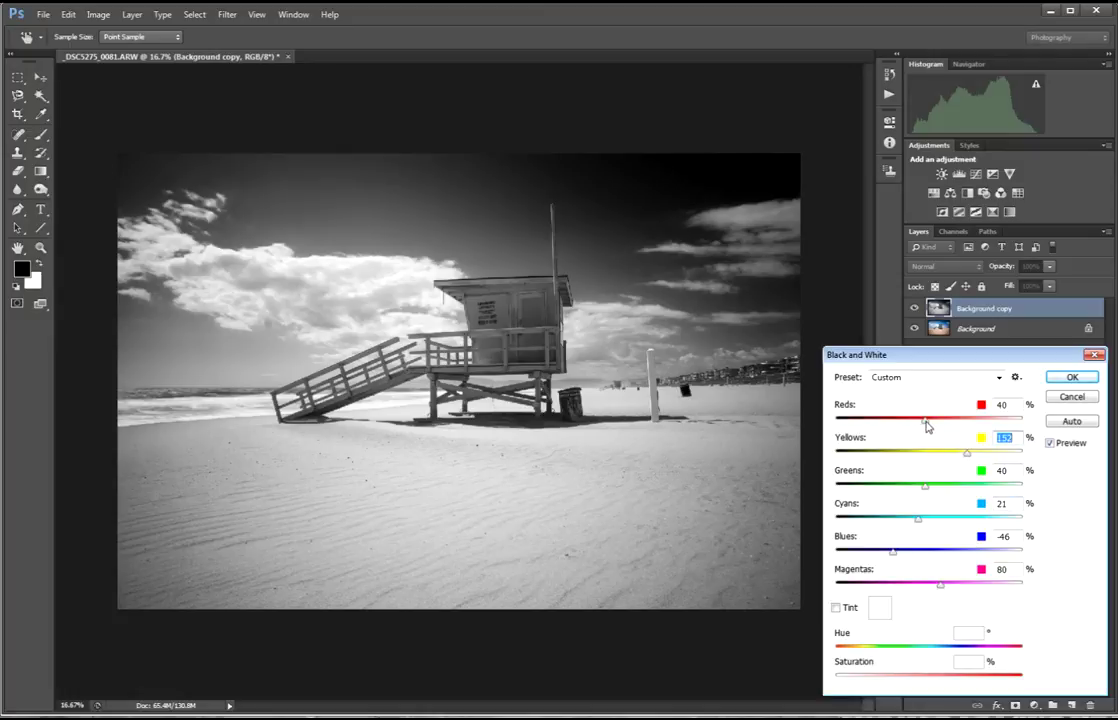
left_click_drag(926, 422, 948, 435)
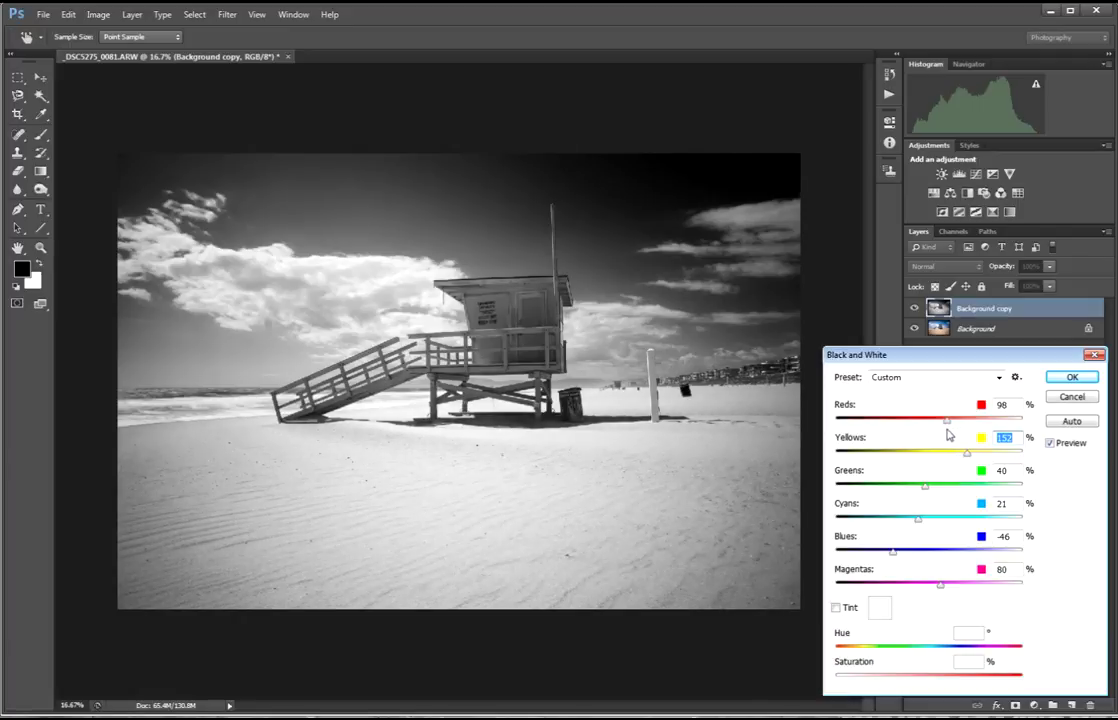
left_click(944, 430)
mouse_move(925, 488)
left_mouse_down()
mouse_move(966, 489)
mouse_move(904, 497)
mouse_move(966, 503)
mouse_move(936, 504)
mouse_move(936, 492)
left_mouse_up()
mouse_move(941, 590)
left_mouse_down()
mouse_move(903, 589)
mouse_move(968, 582)
mouse_move(960, 590)
mouse_move(960, 575)
mouse_move(948, 588)
left_mouse_up()
Step: Try a low-saturation tint with hue 221° on the black-and-white conversion, and turn the tint back off
left_click(836, 608)
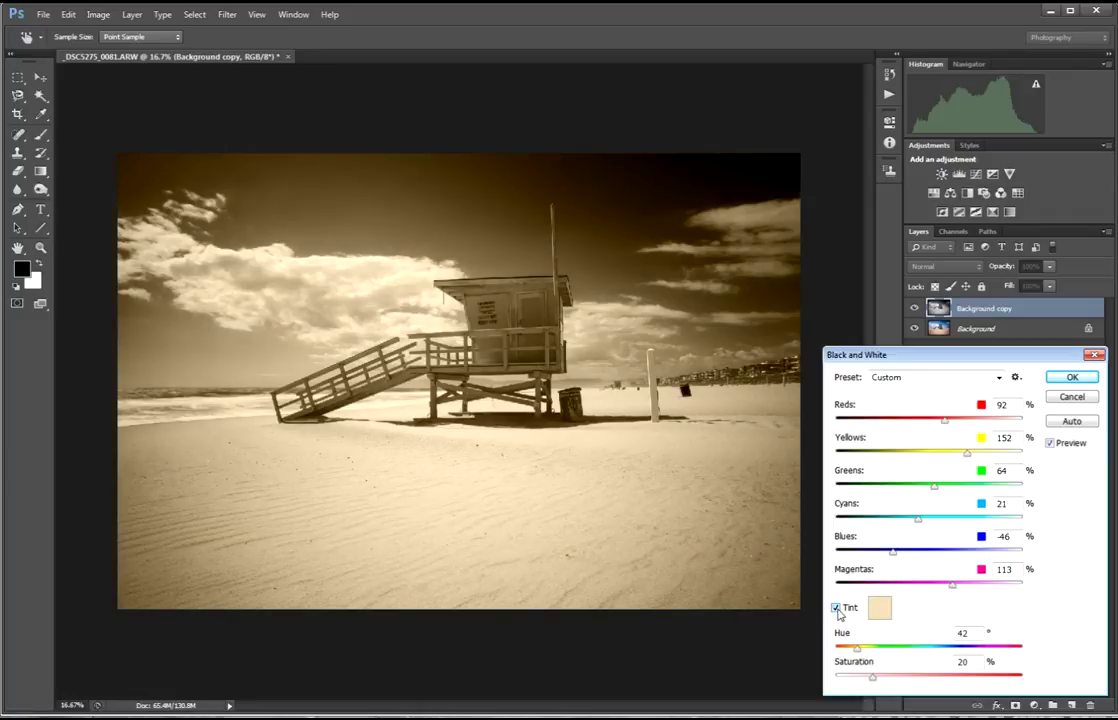
left_click_drag(873, 677, 851, 706)
left_click_drag(858, 653, 951, 652)
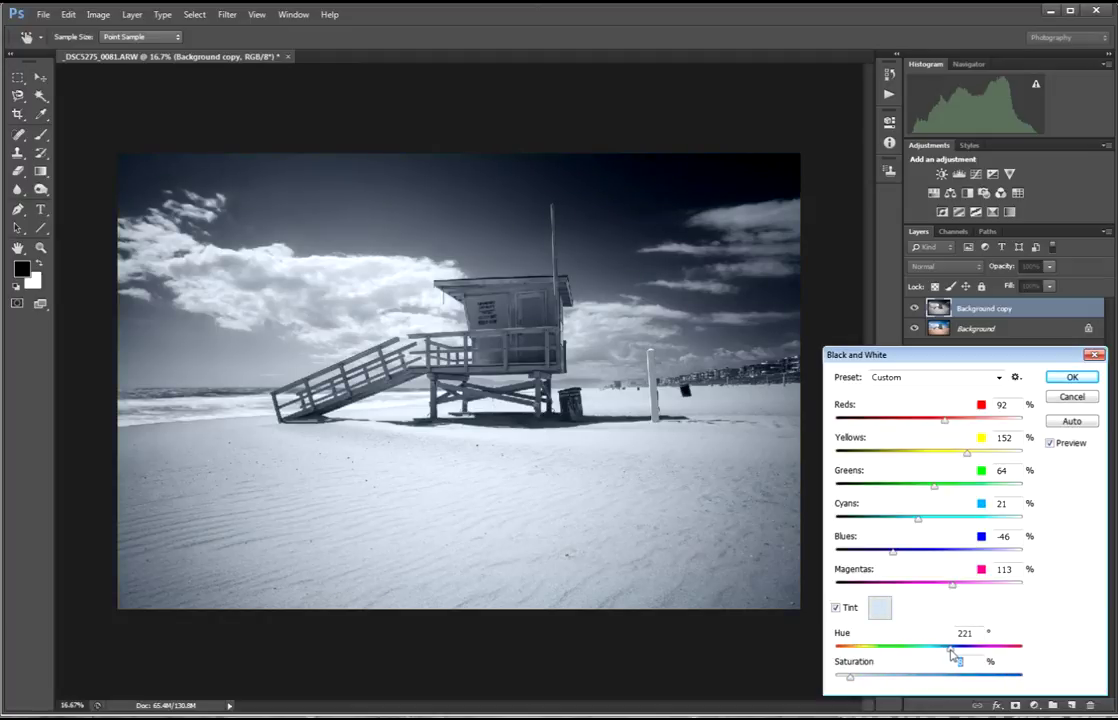
left_click(836, 607)
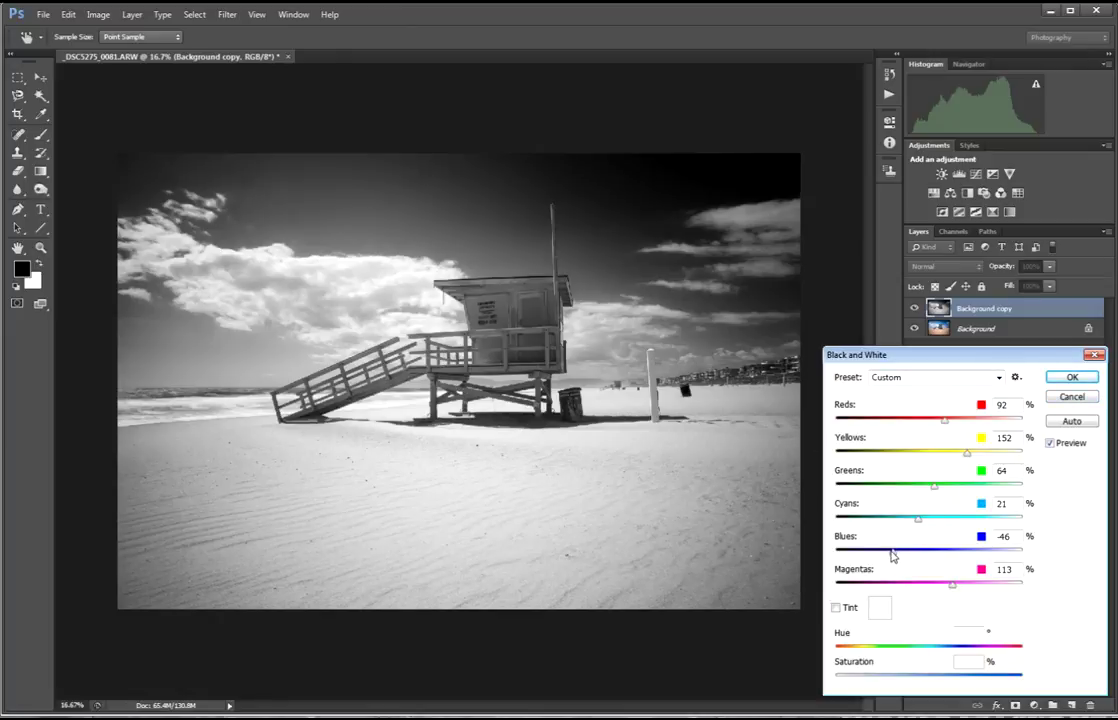
Step: Set Blues to -22% and Cyans to 25%, and apply the Black & White conversion
left_click_drag(891, 556, 917, 524)
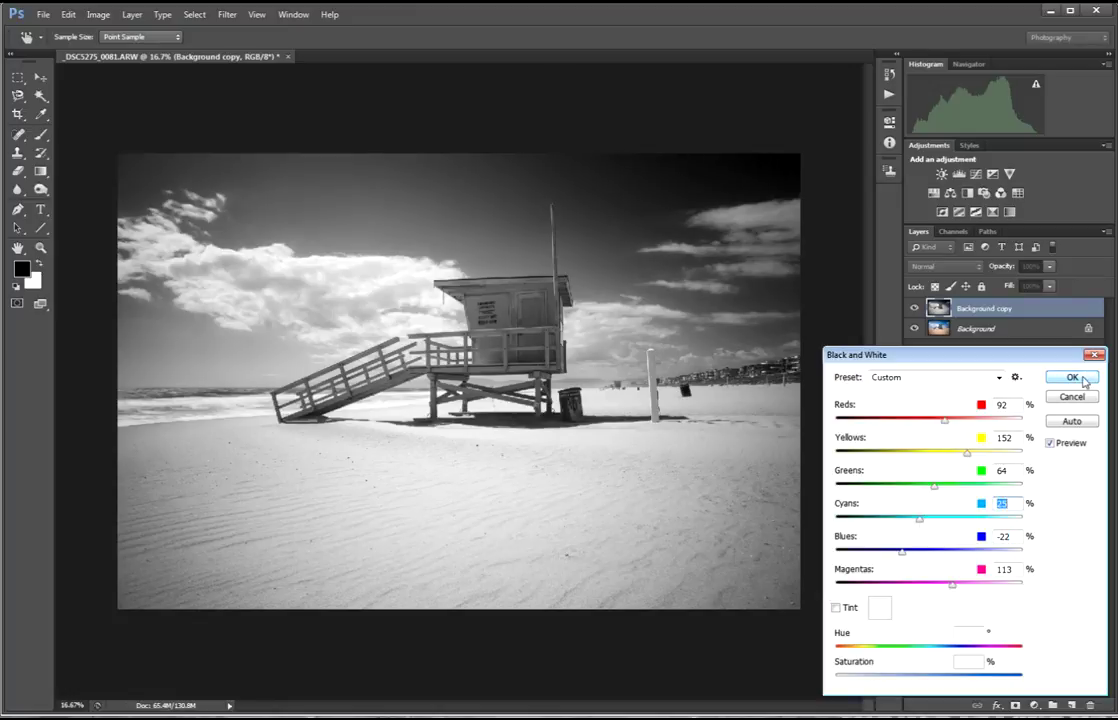
left_click(1085, 381)
key("z")
Step: Compare the black-and-white version with the color original by toggling the Background copy layer's visibility
left_click(915, 312)
left_click(915, 312)
left_click(915, 312)
left_click(915, 312)
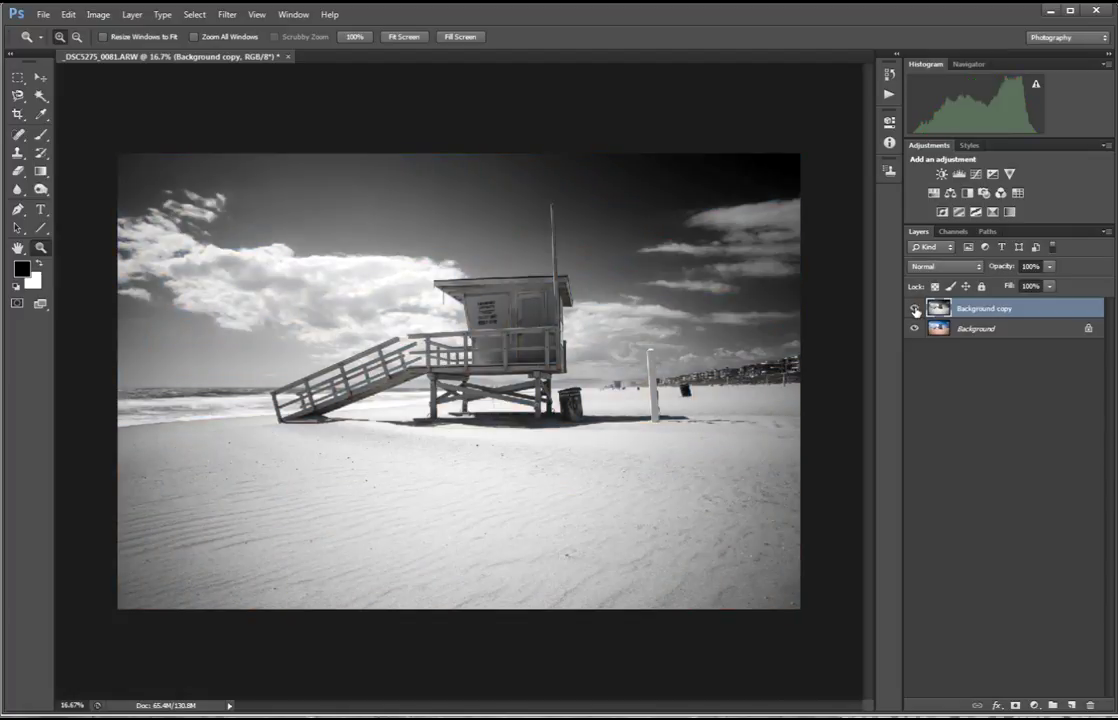
left_click(915, 312)
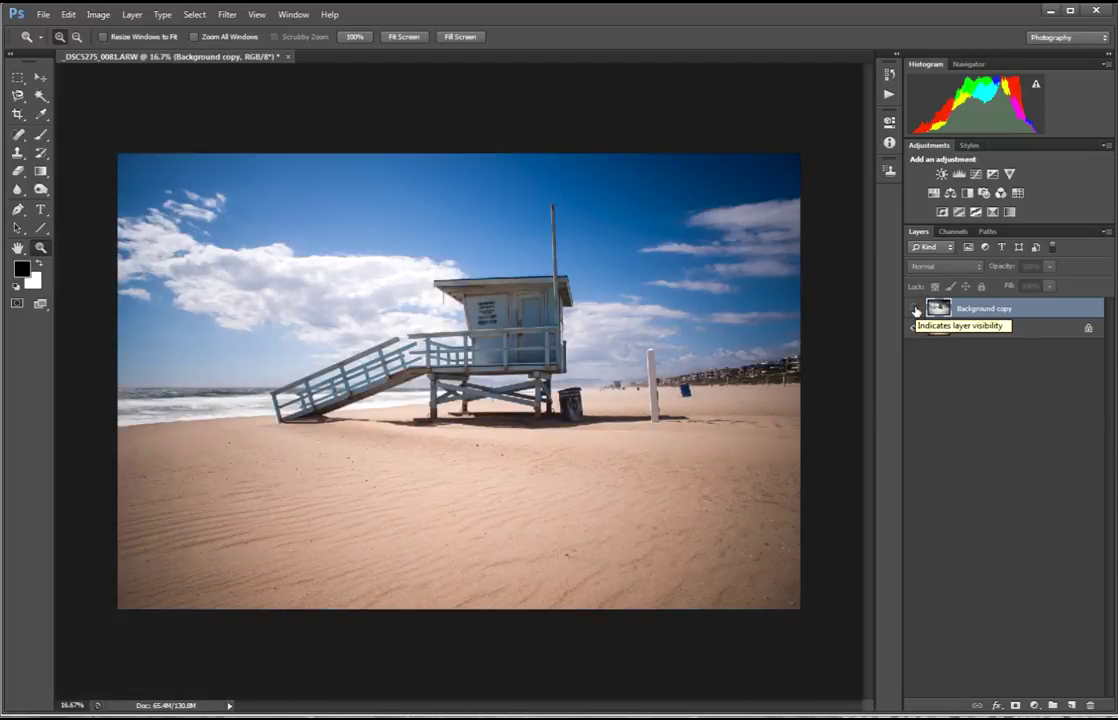
left_click(915, 311)
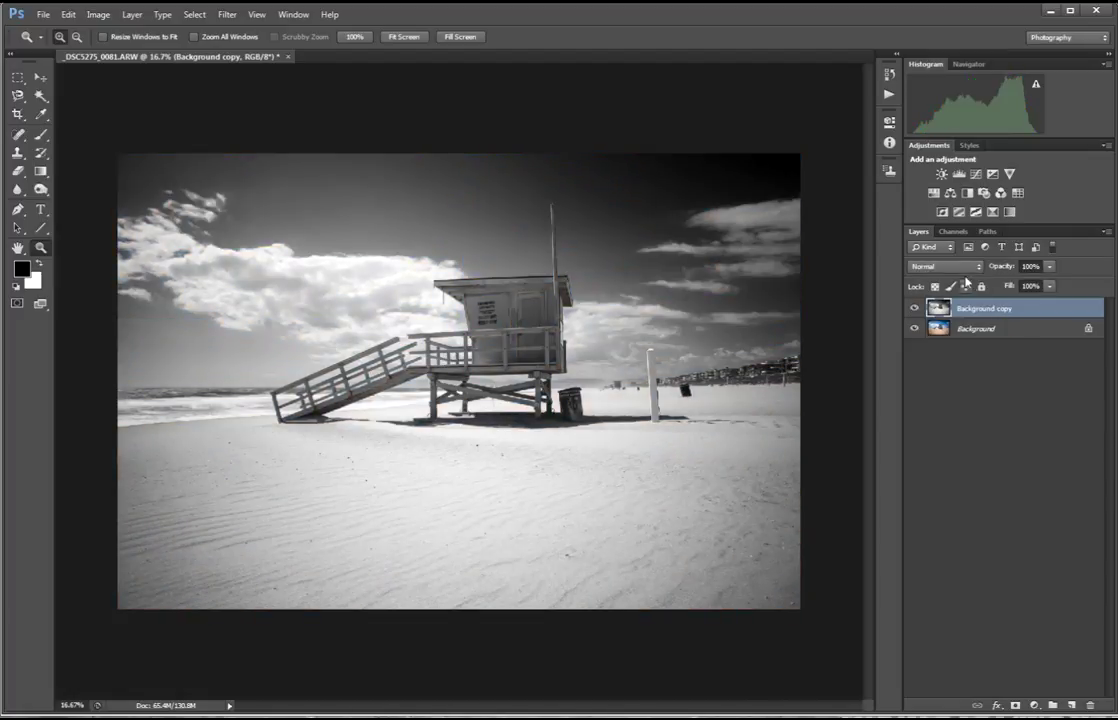
Step: Add a Curves adjustment layer, pull the white point slightly inward and darken the shadows with a point at input 65, output 57
left_click(975, 175)
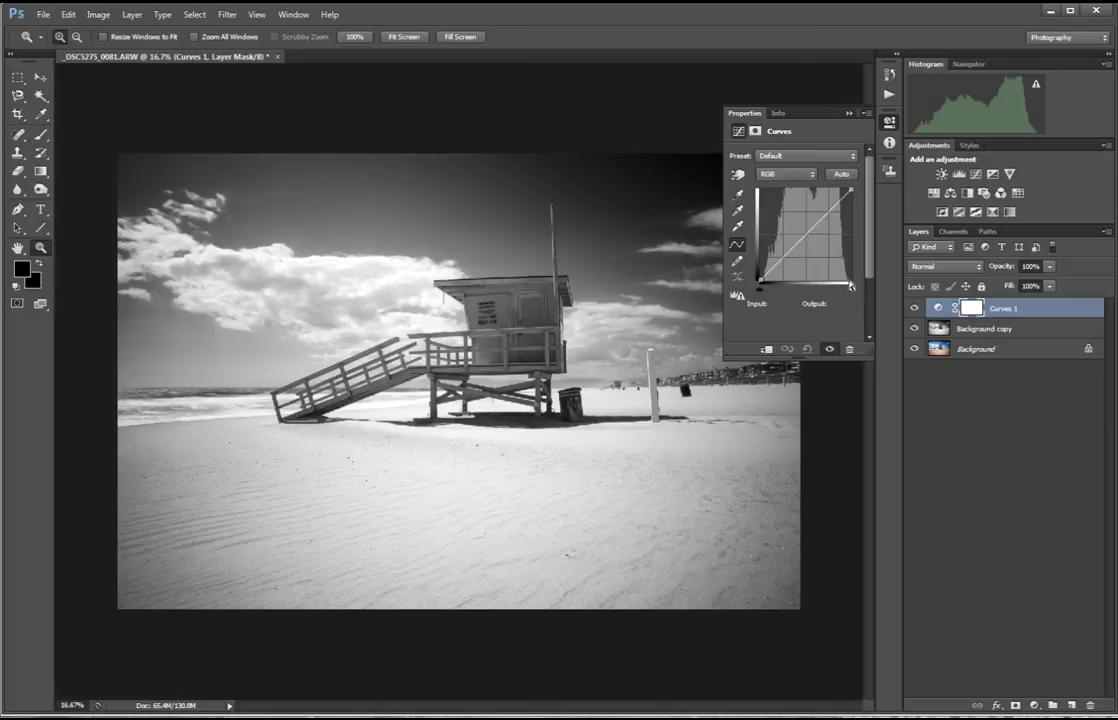
left_click(855, 292)
left_click_drag(855, 293, 851, 292)
left_click_drag(763, 294, 767, 293)
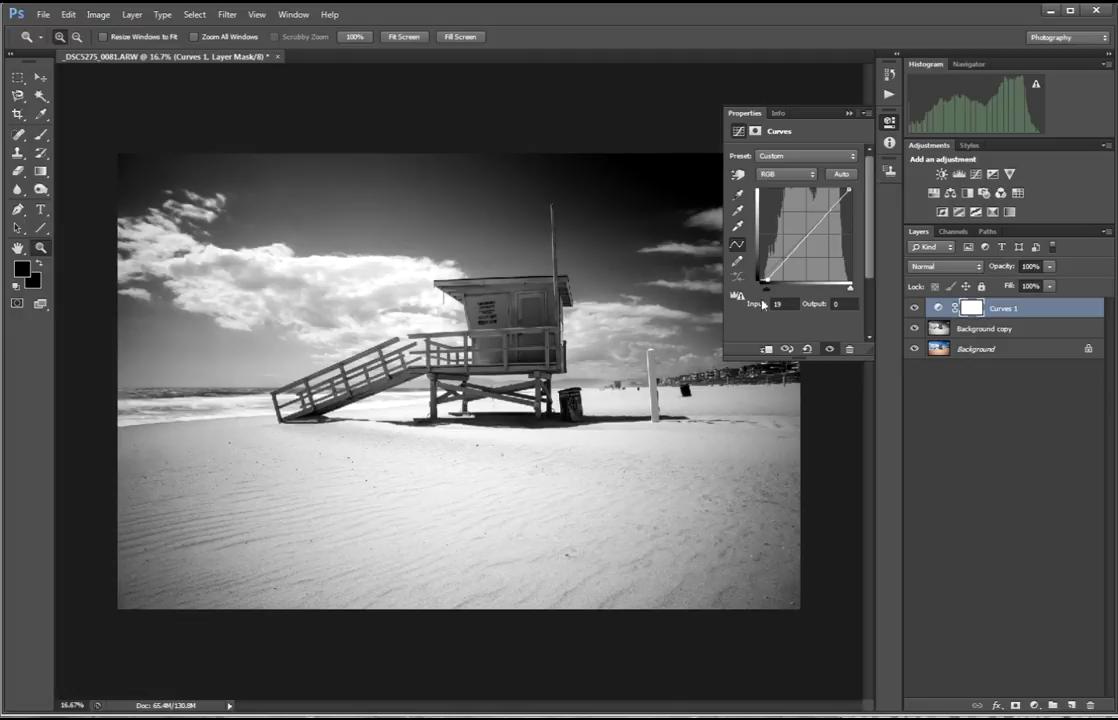
left_click_drag(767, 292, 760, 289)
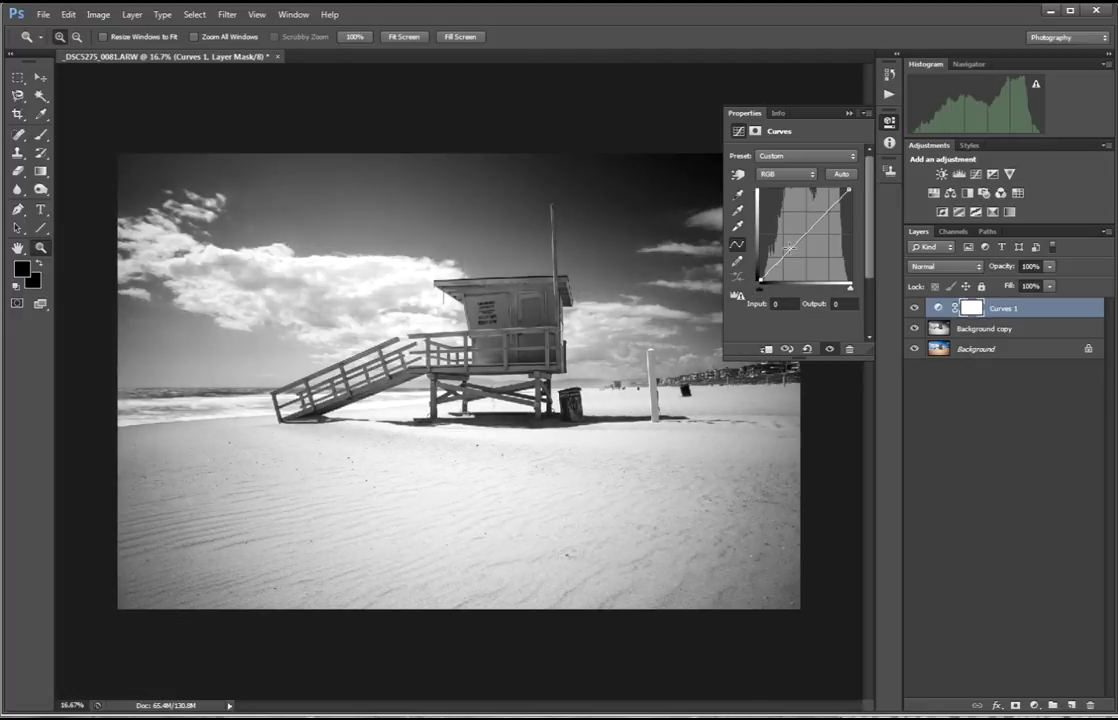
left_click_drag(790, 247, 784, 260)
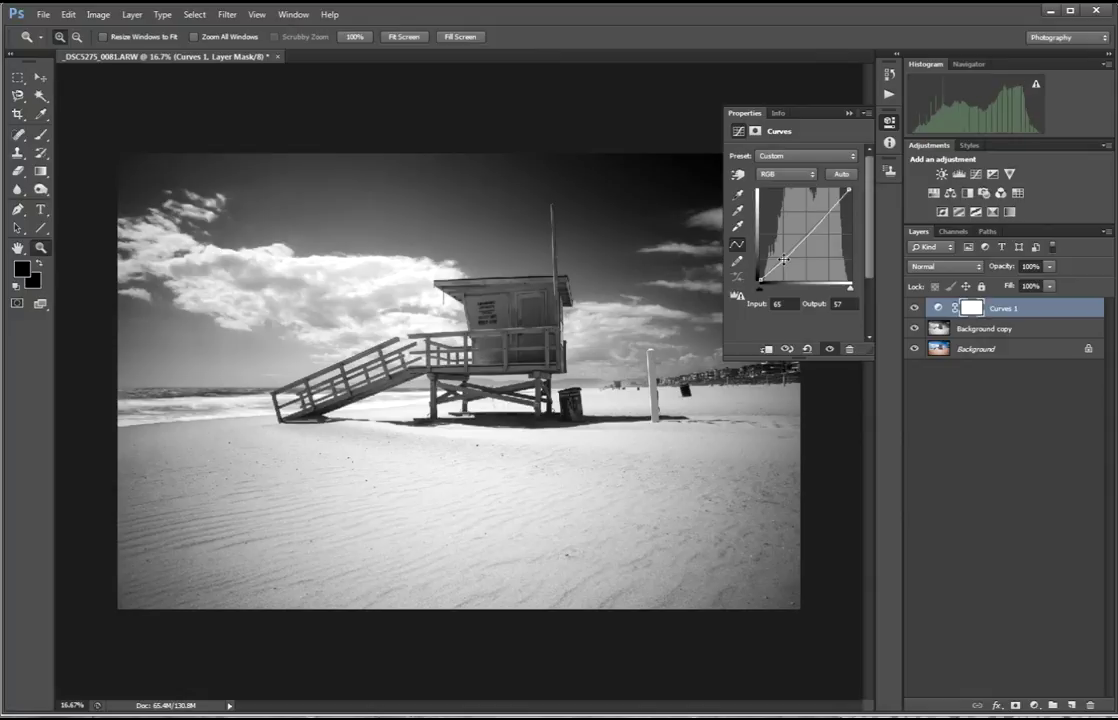
Step: Compare the image with and without the Curves 1 layer, and collapse the curve settings
left_click(913, 309)
left_click(913, 309)
left_click(914, 311)
left_click(914, 311)
left_click(848, 113)
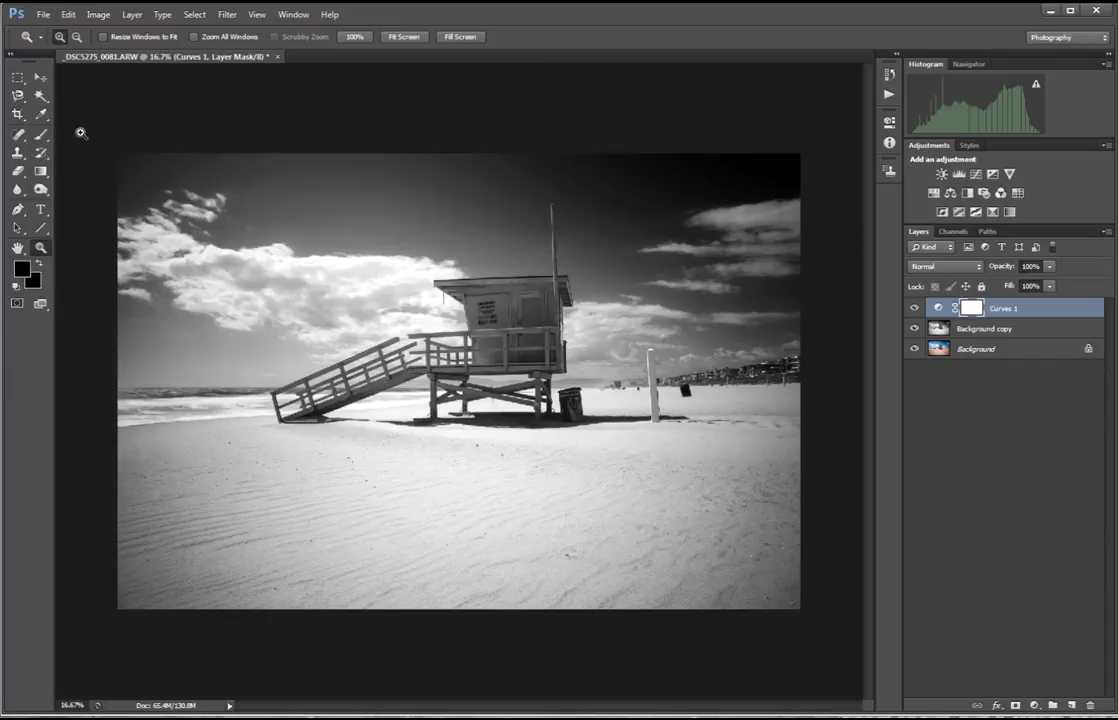
Step: Crop the image to a square frame around the lifeguard tower, excluding the white post beside it
left_click(18, 113)
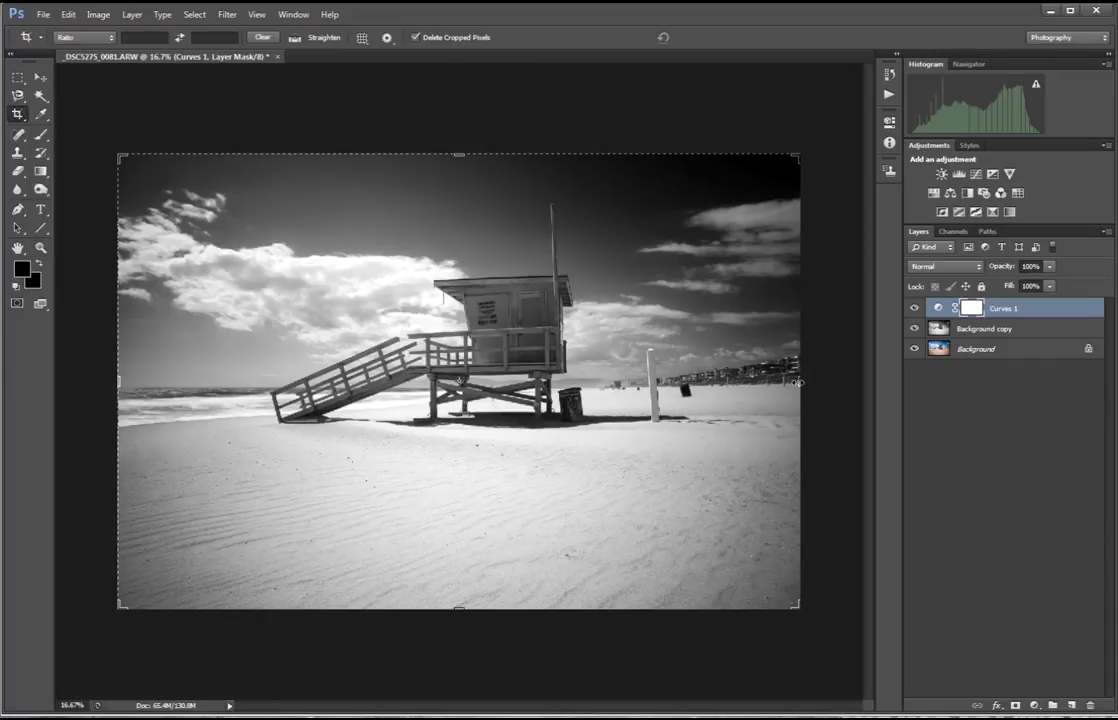
left_click_drag(803, 381, 724, 385)
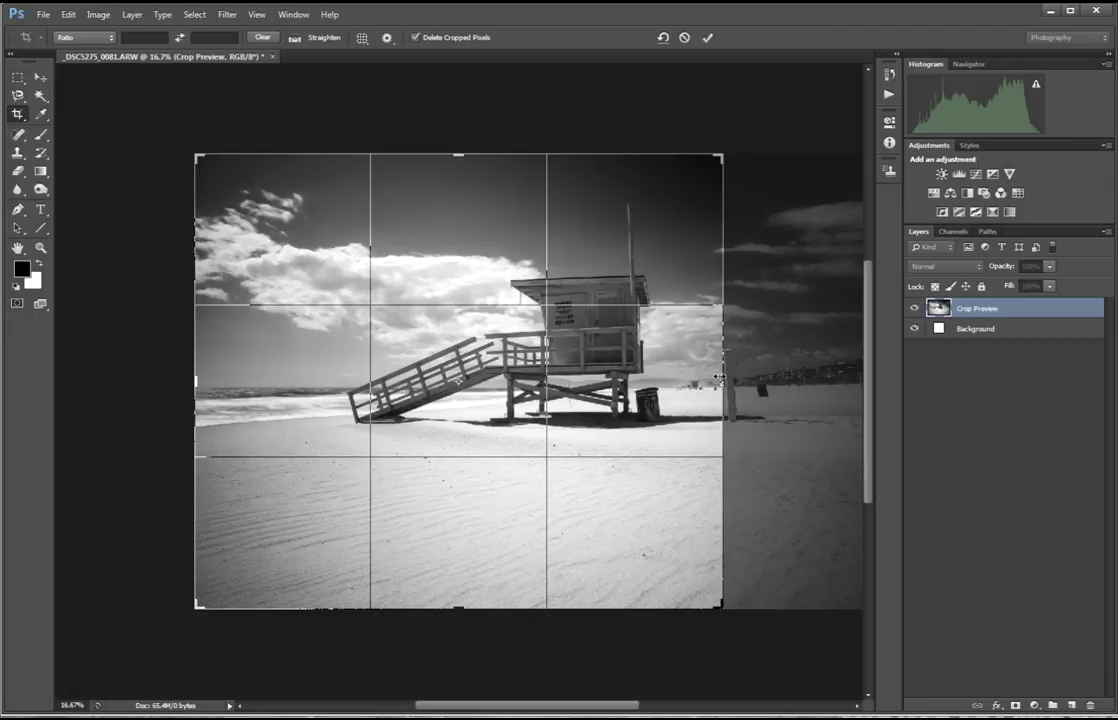
left_click_drag(719, 382, 716, 382)
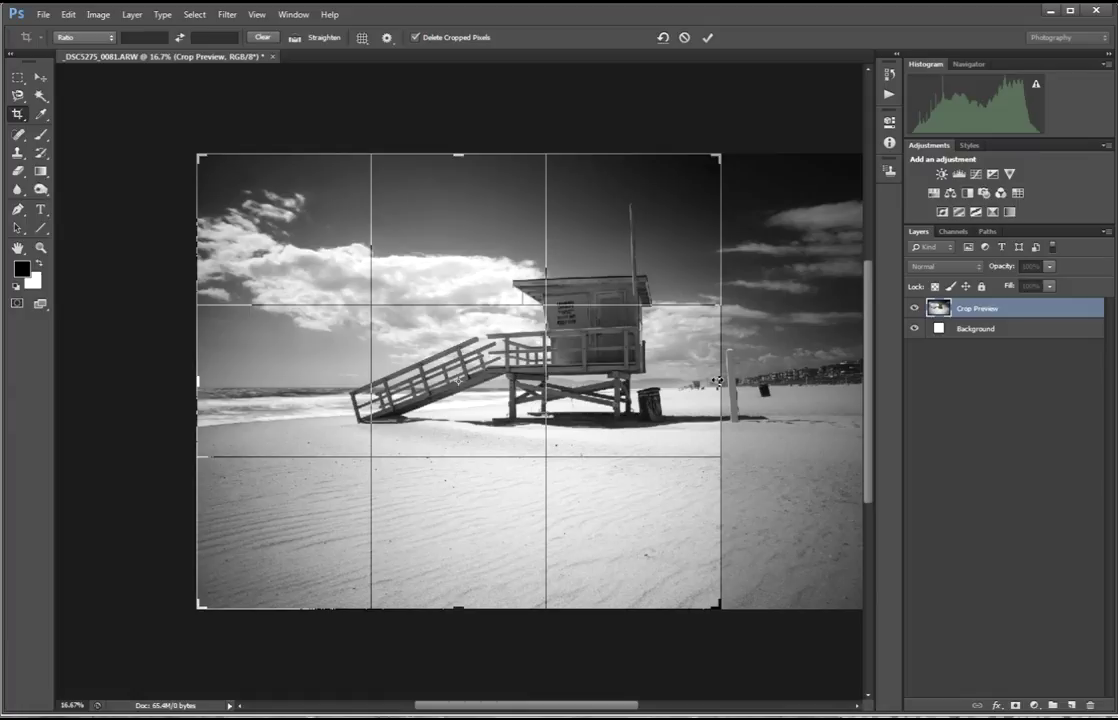
left_click_drag(718, 382, 718, 382)
left_click_drag(459, 152, 460, 152)
left_click_drag(199, 382, 231, 380)
left_click_drag(460, 152, 460, 153)
left_click_drag(230, 380, 231, 380)
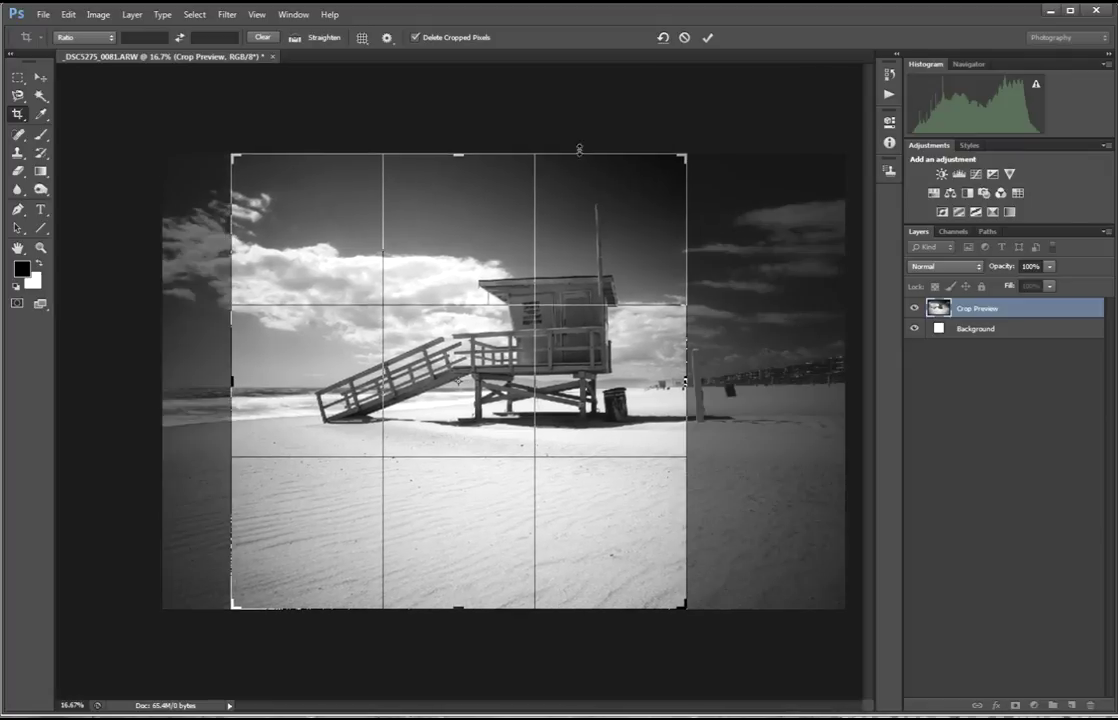
left_click(708, 40)
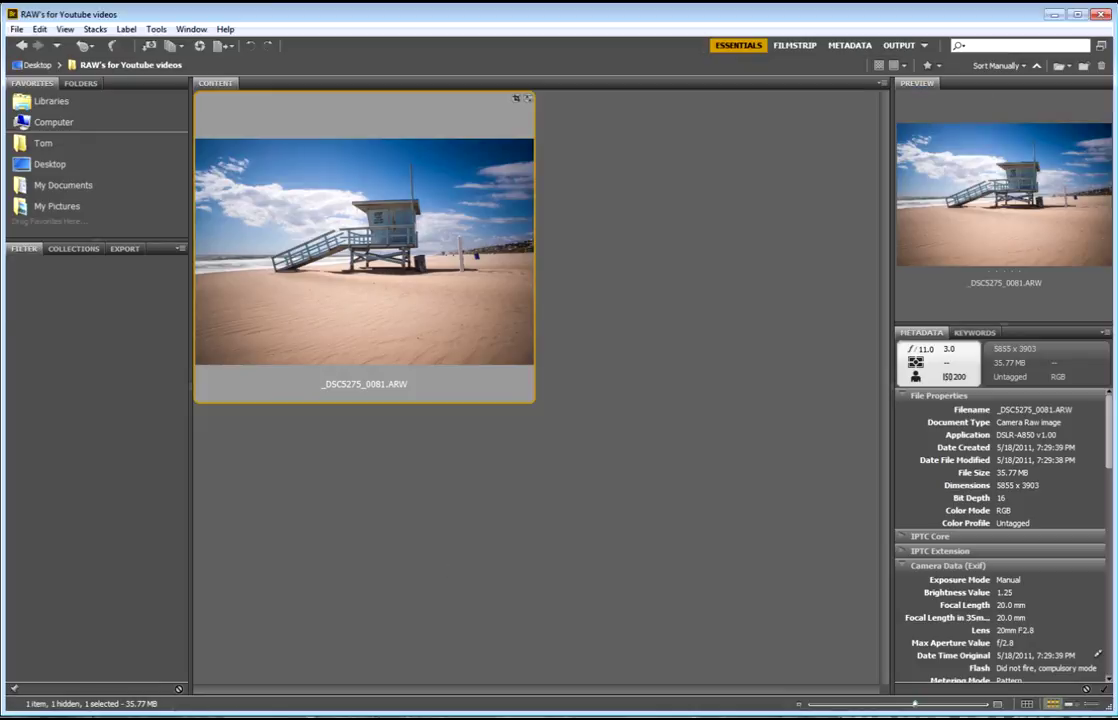
Step: Switch to Bridge and enlarge the thumbnail of _DSC5275_0081.ARW
left_click(968, 705)
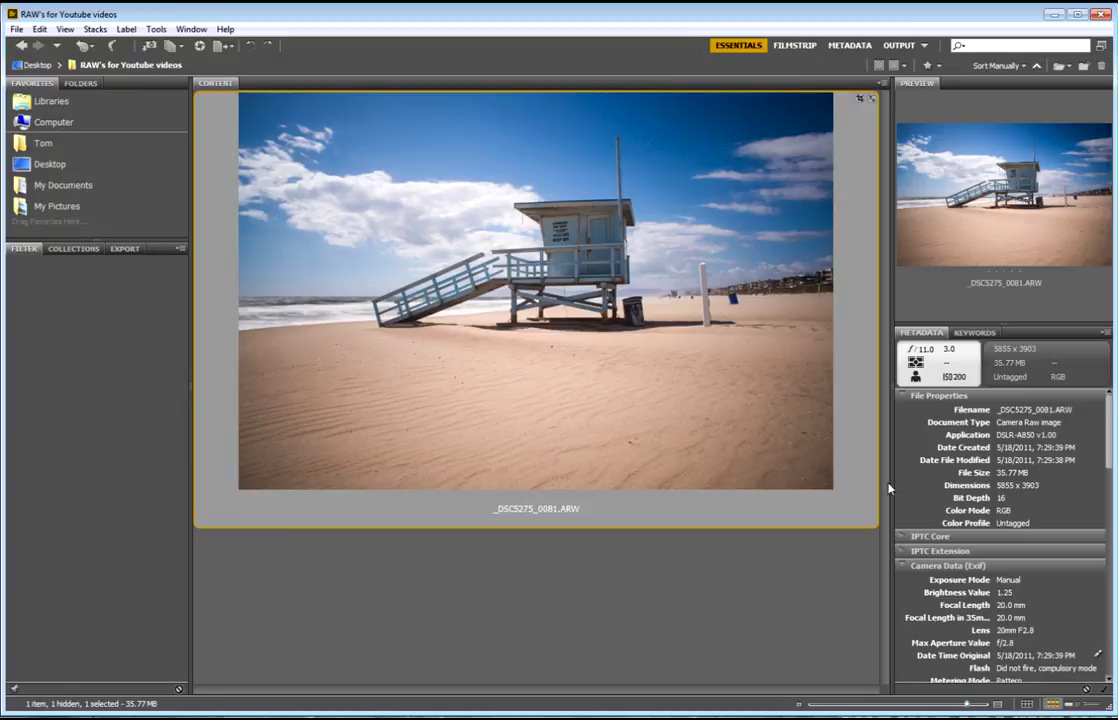